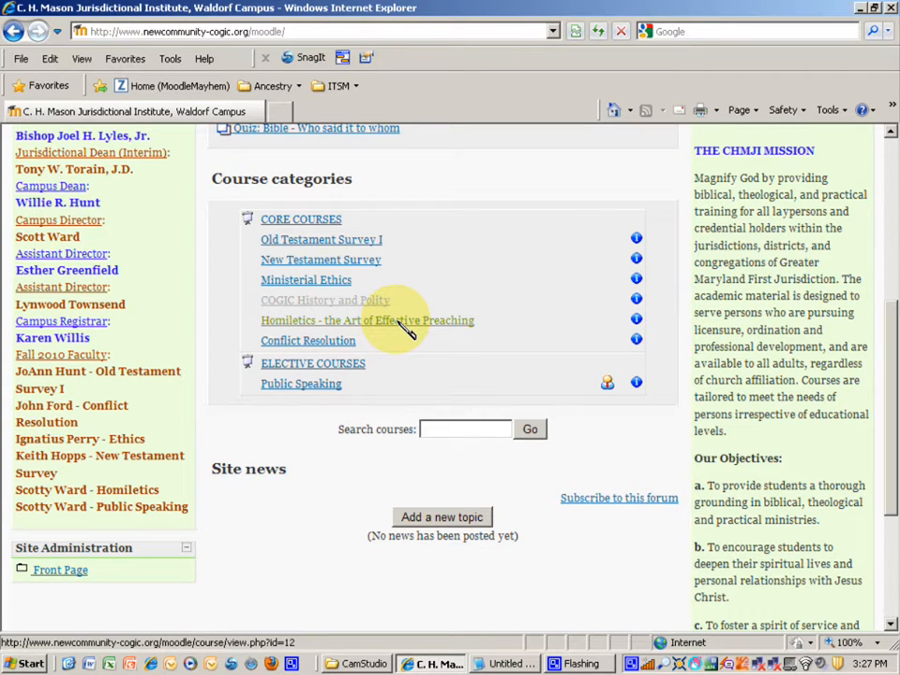
- Open the question bank of the course "Homiletics - the Art of Effective Preaching"
click(398, 320)
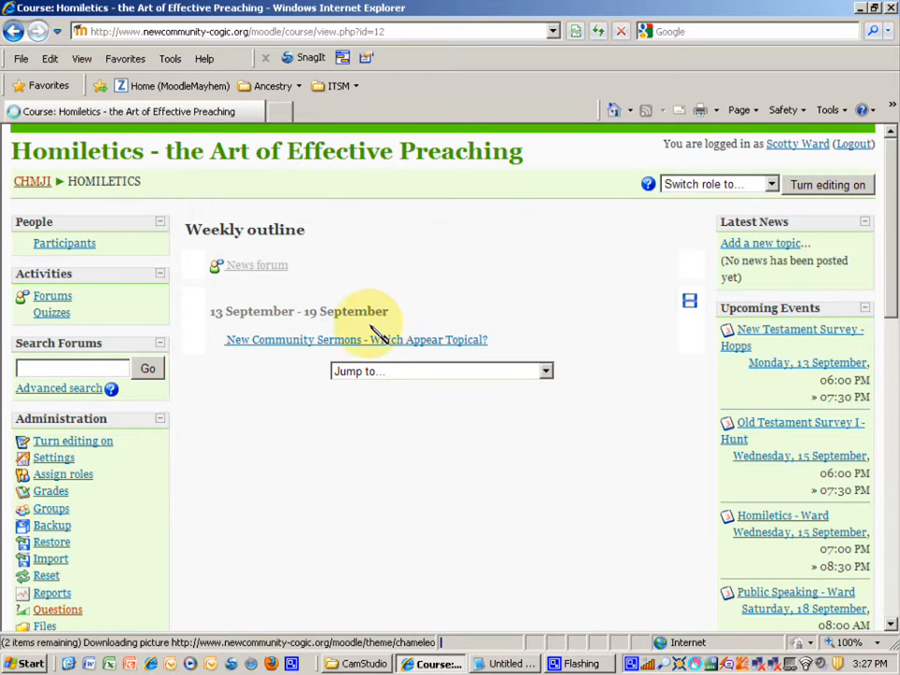
scroll(271, 376, down, 4)
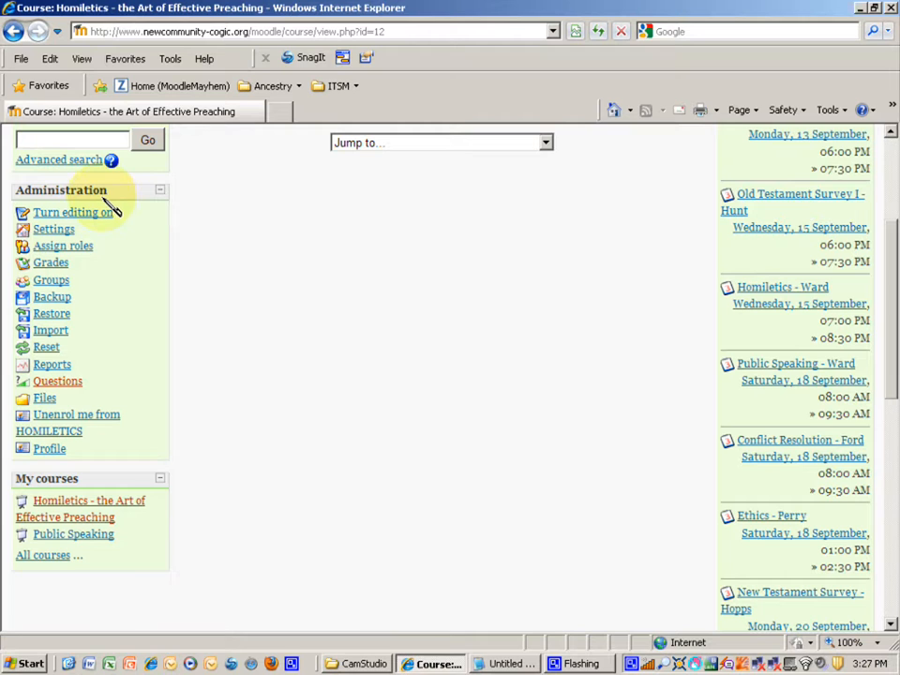
click(60, 384)
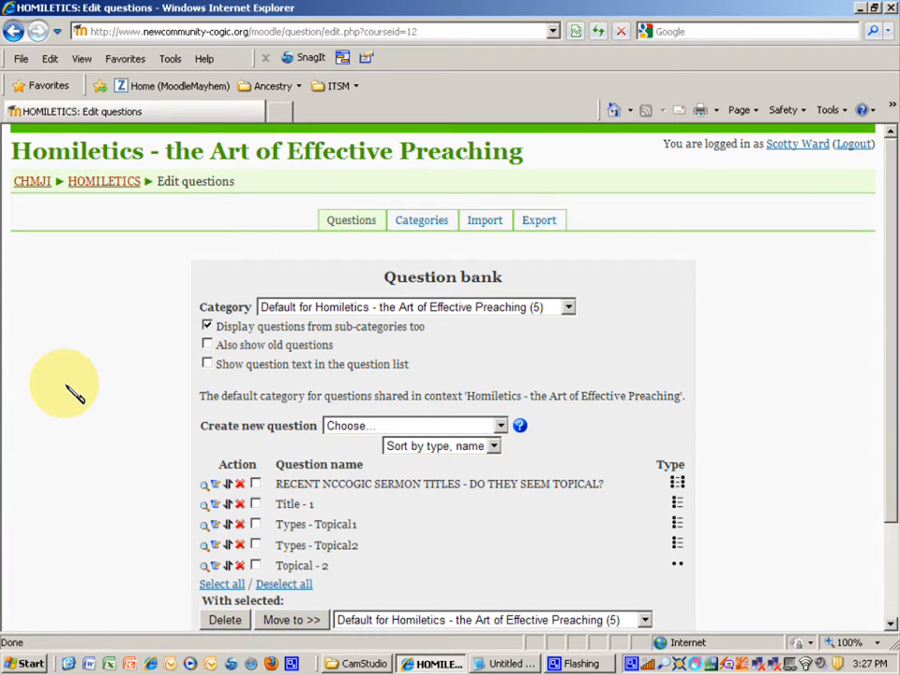
scroll(110, 378, down, 3)
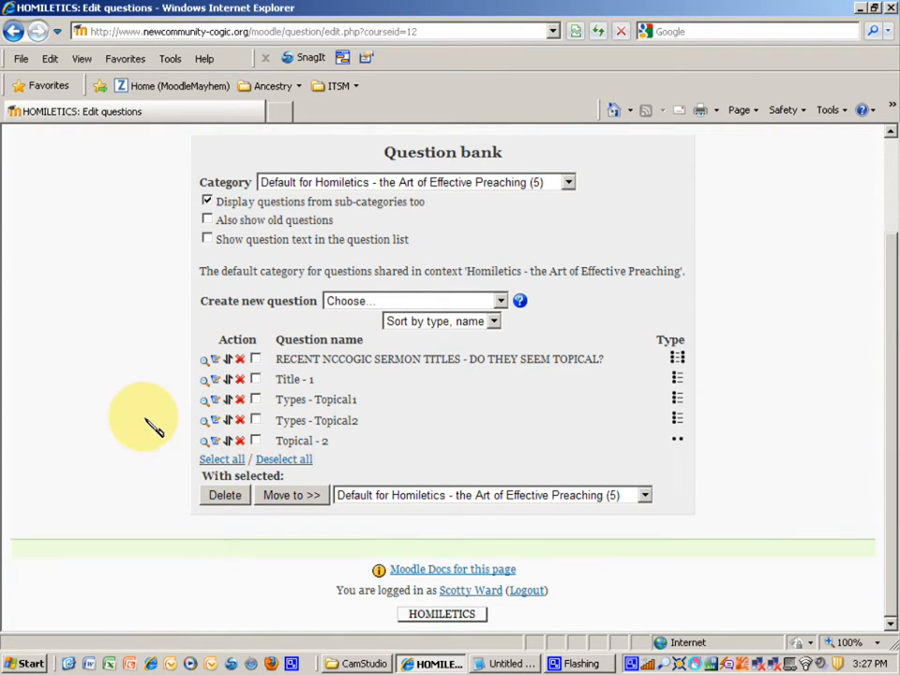
scroll(146, 419, up, 3)
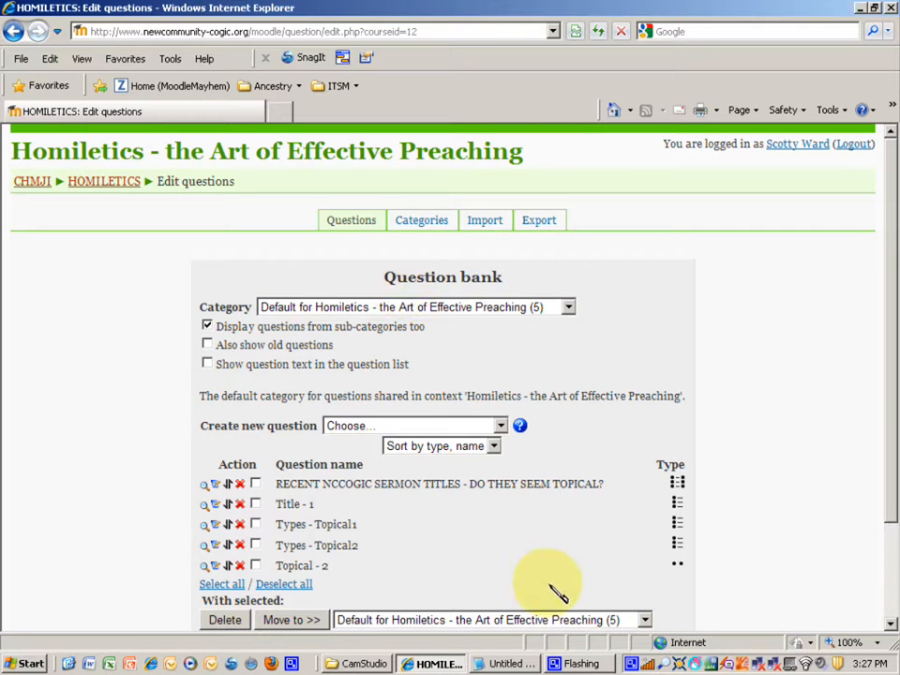
- Switch to Notepad and review the page 25 textbook statement, the quiz question and the two feedback lines with their page reference
click(507, 662)
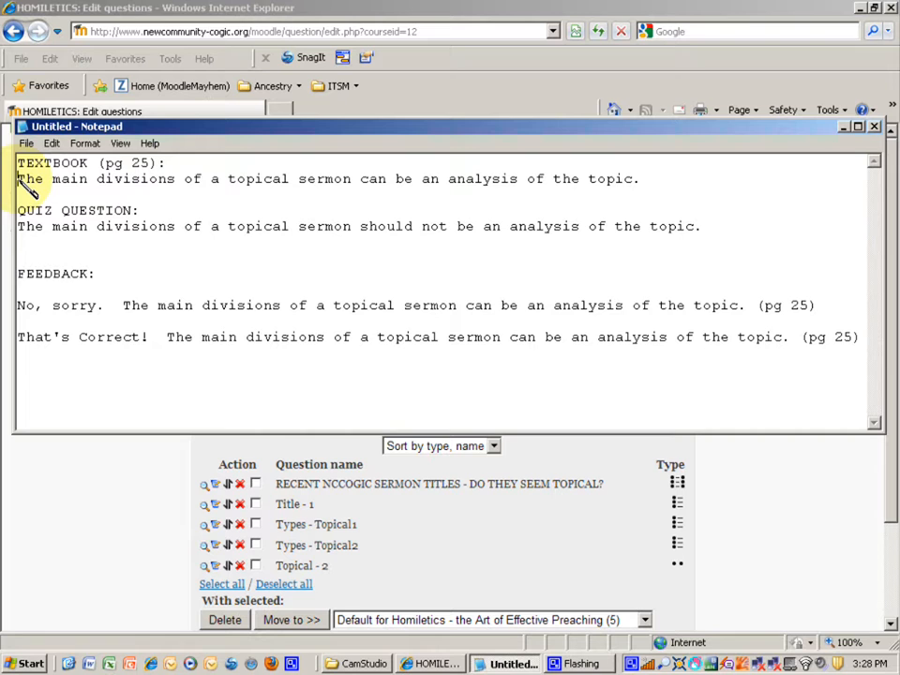
drag(18, 178, 672, 190)
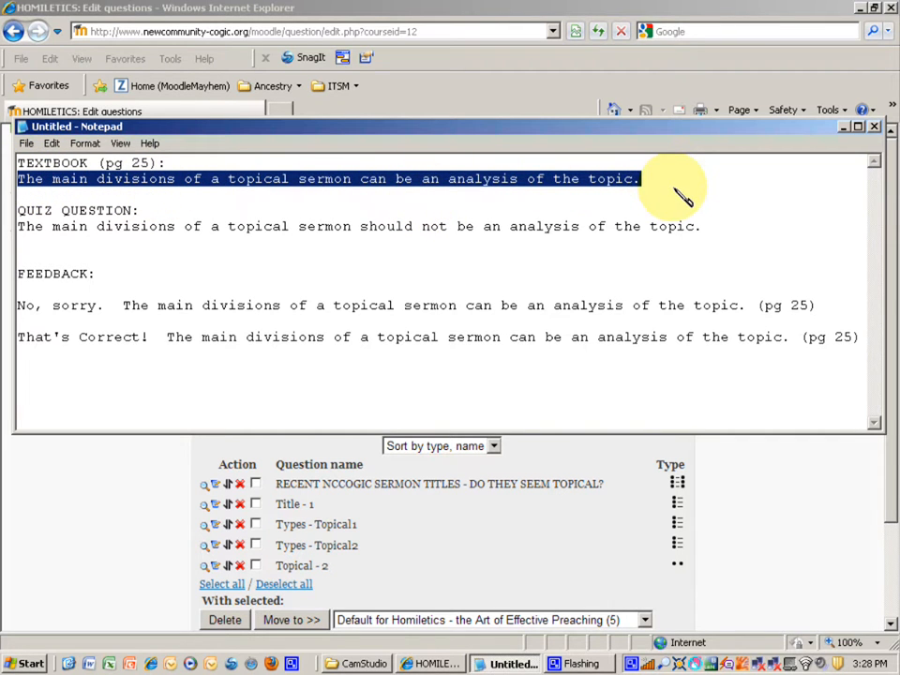
click(684, 195)
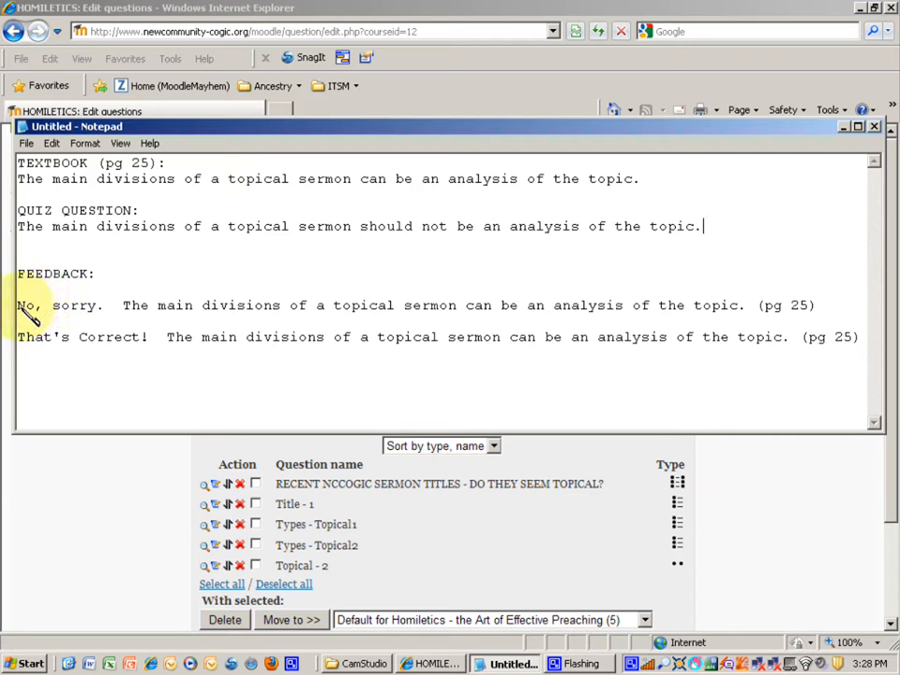
drag(18, 306, 107, 312)
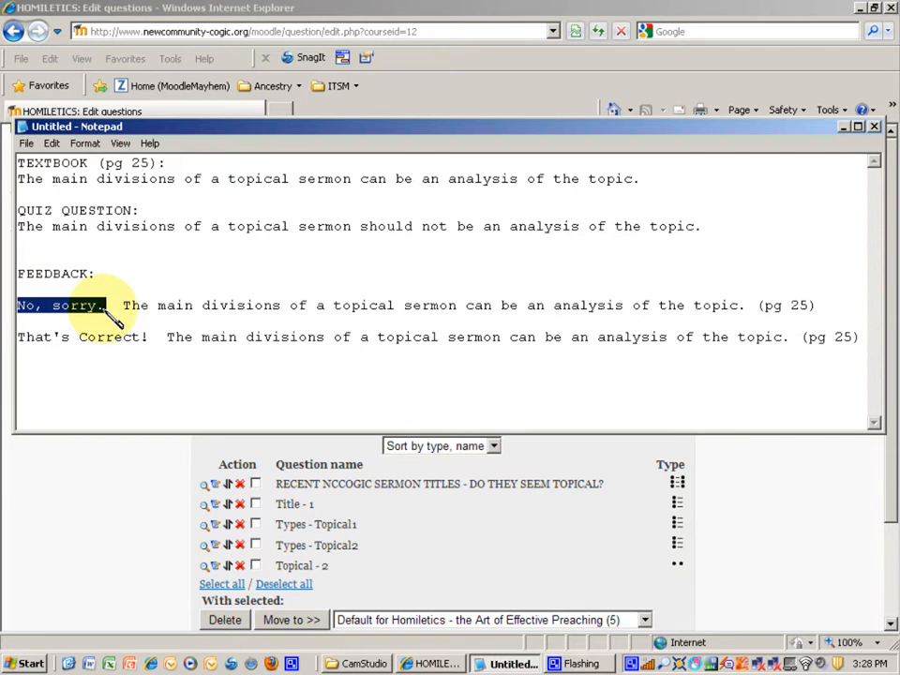
drag(25, 339, 134, 340)
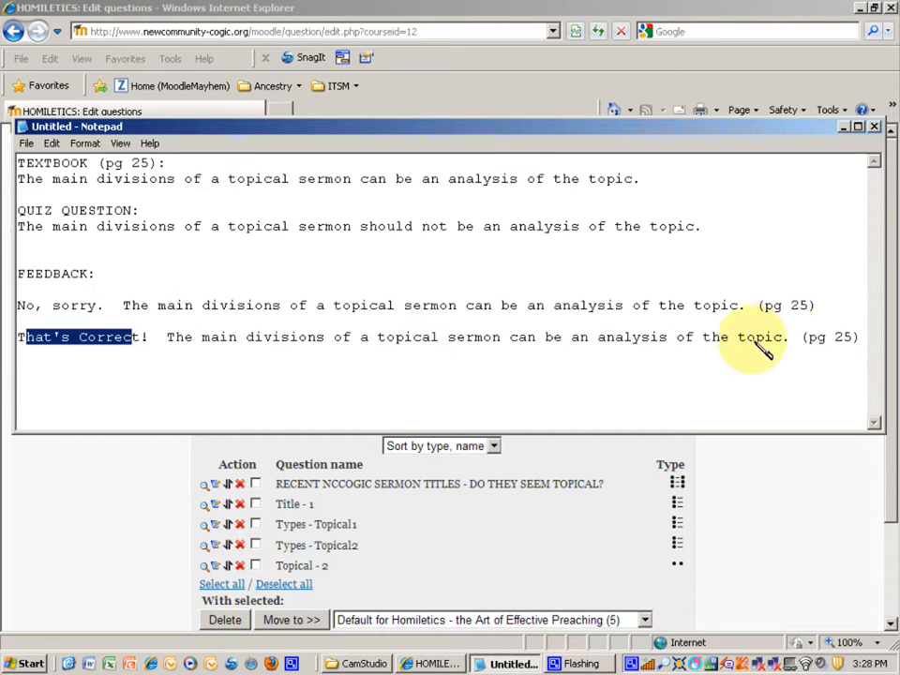
drag(756, 307, 824, 311)
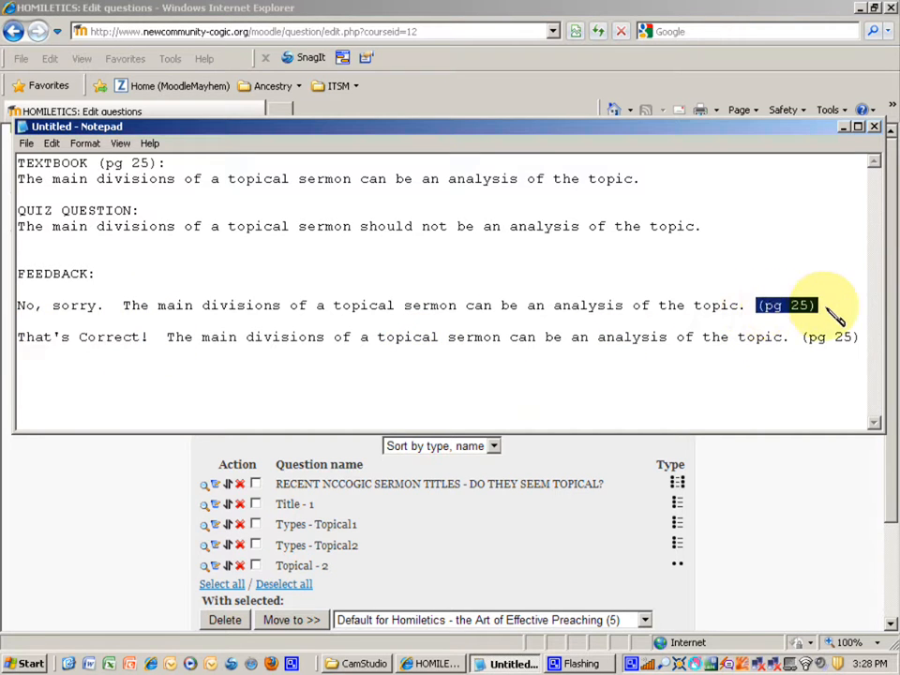
click(830, 307)
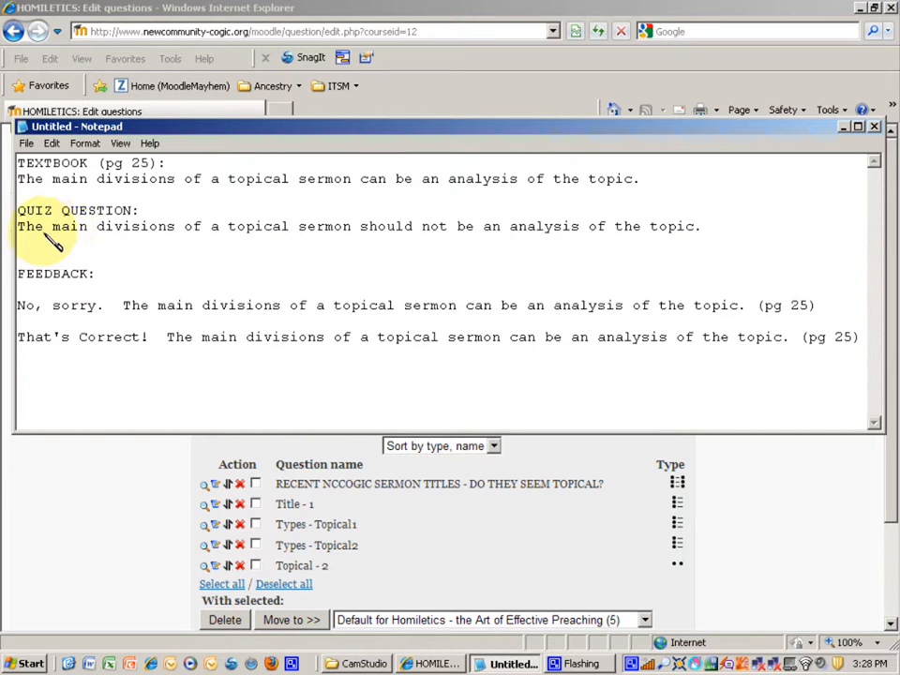
- Copy the quiz question sentence "The main divisions of a topical sermon should not be an analysis of the topic."
drag(17, 227, 301, 260)
key(ctrl+c)
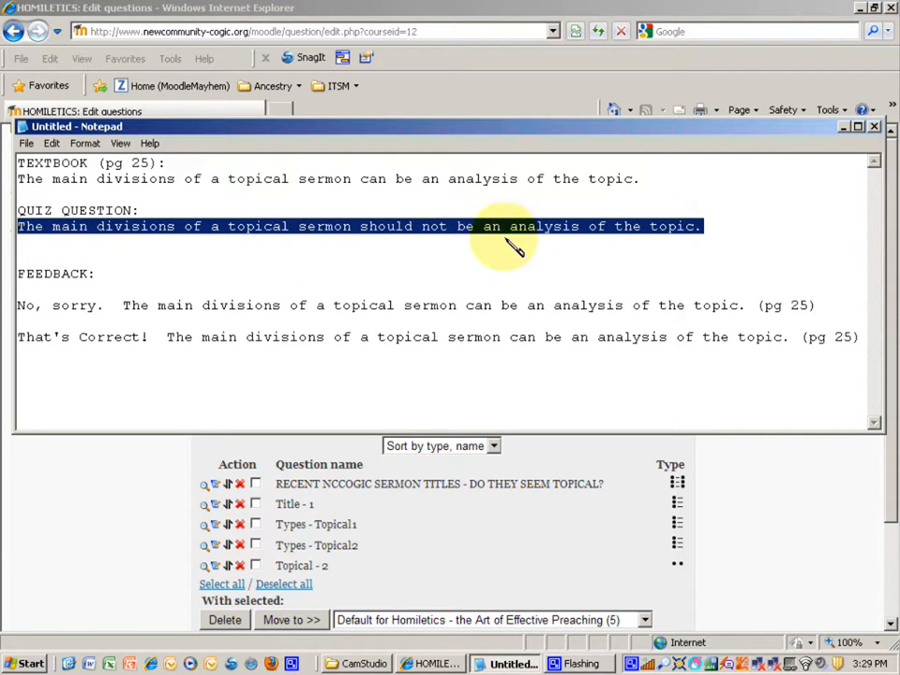
click(459, 230)
drag(371, 227, 447, 237)
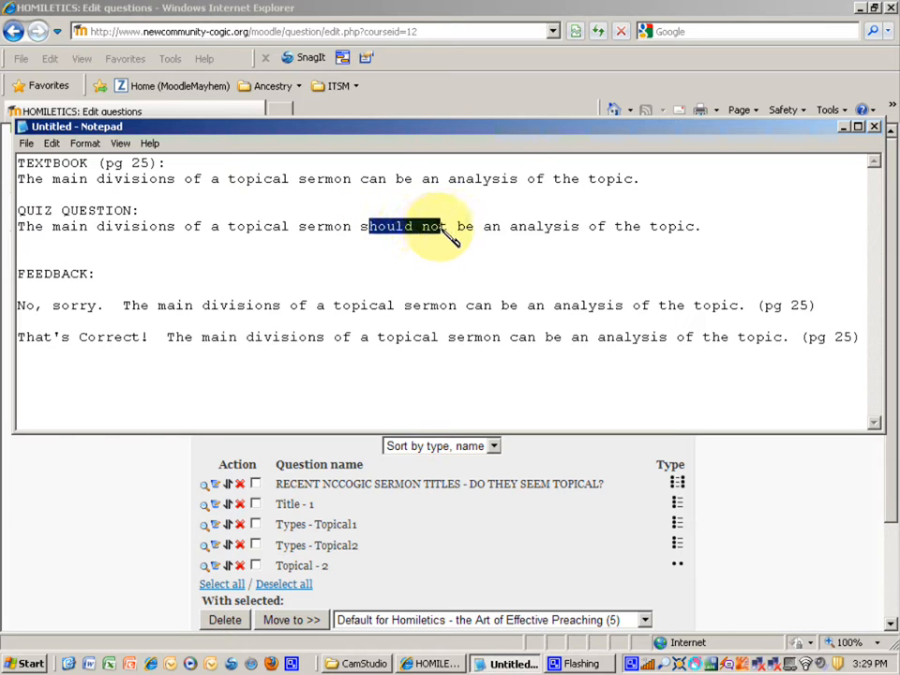
click(450, 238)
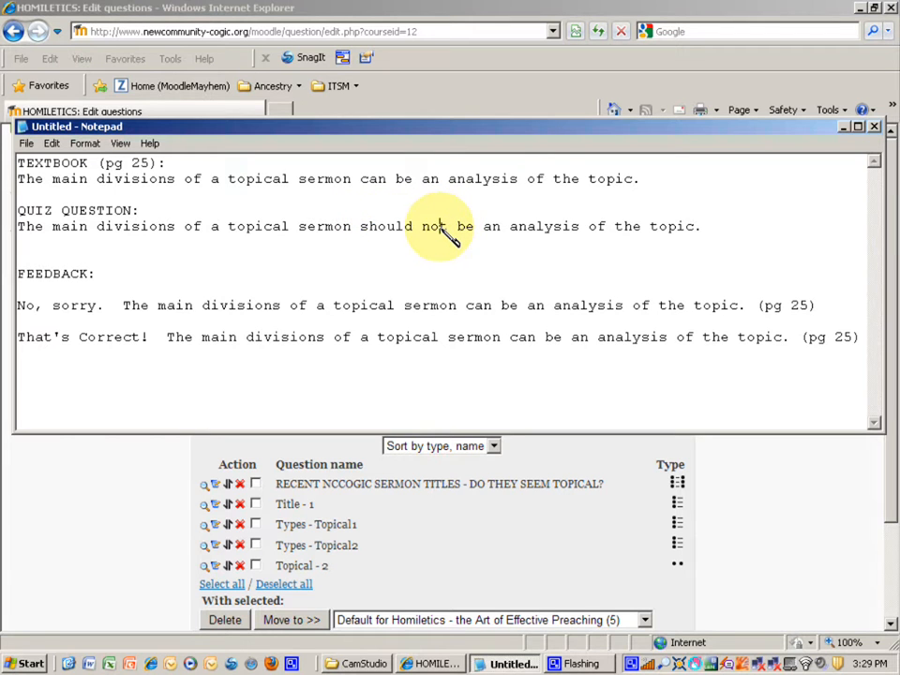
- Switch back to the Moodle question bank and create a new True/False question named "Topical - 3"
click(120, 504)
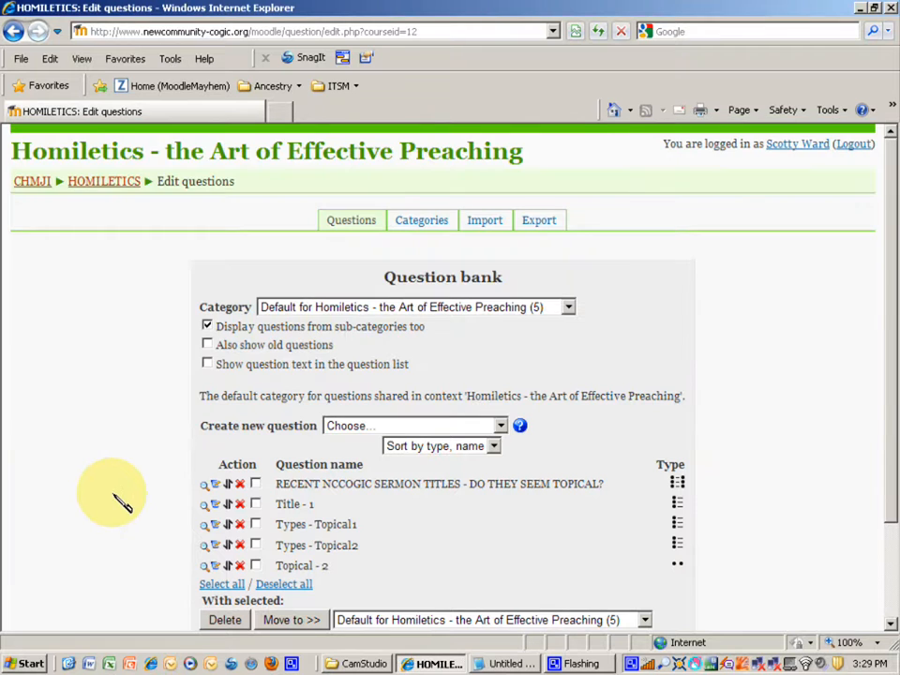
scroll(128, 495, down, 3)
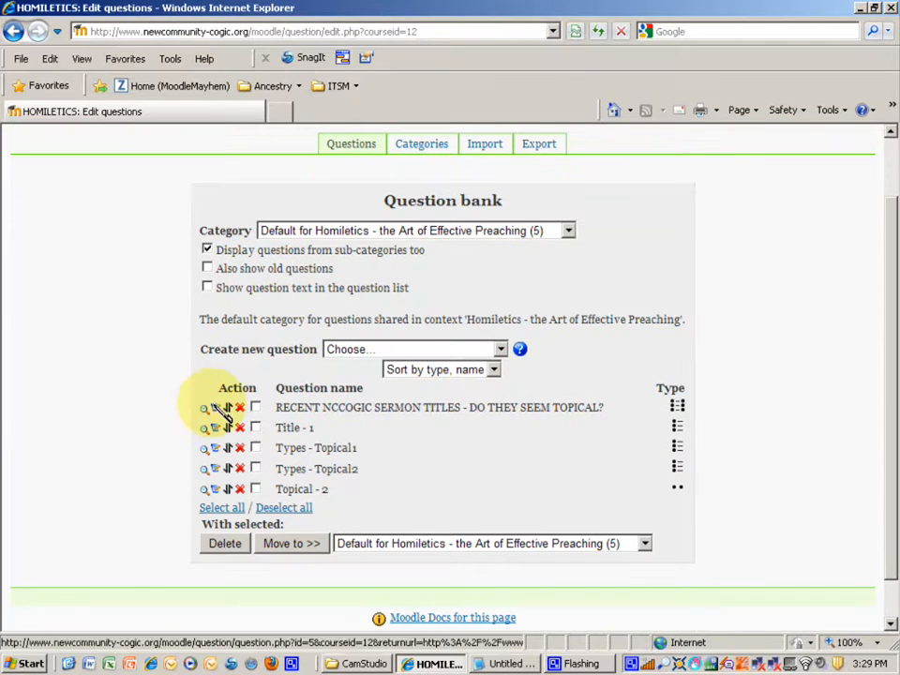
click(357, 349)
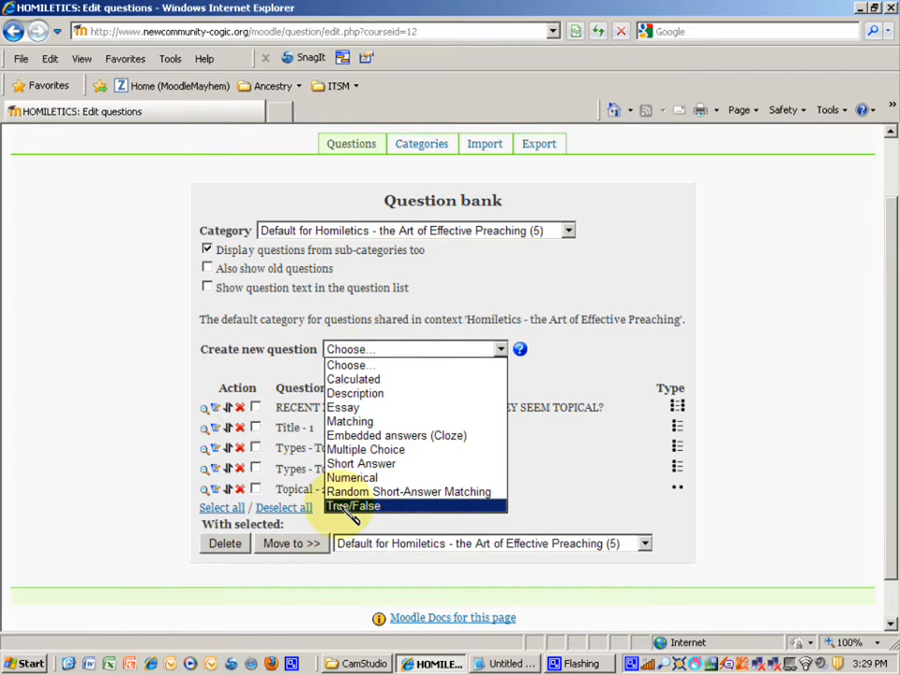
click(353, 507)
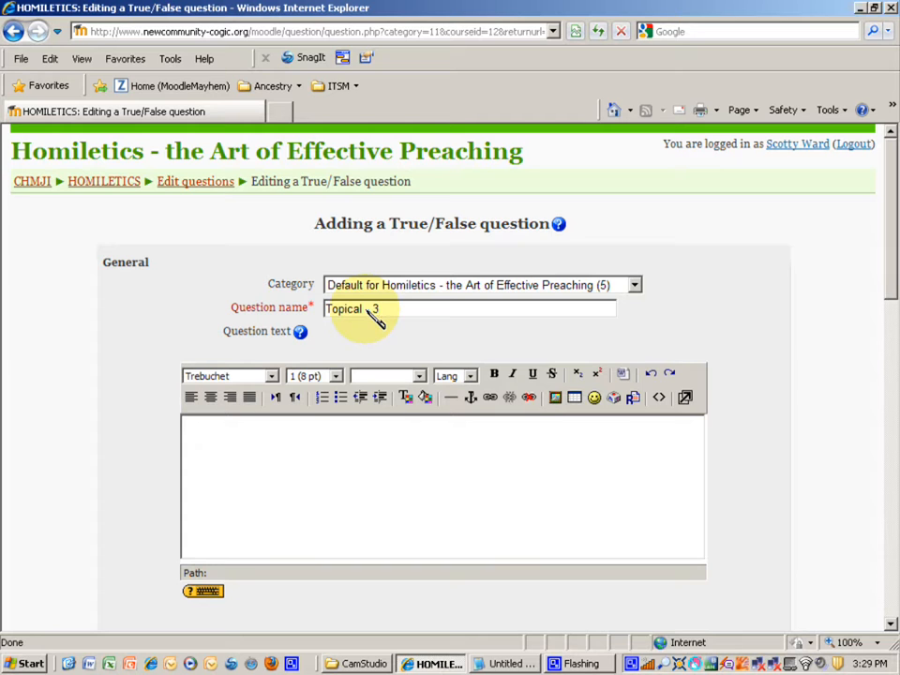
- Paste the copied quiz sentence as the question text, allowing clipboard access, and make the whole sentence bold
click(316, 442)
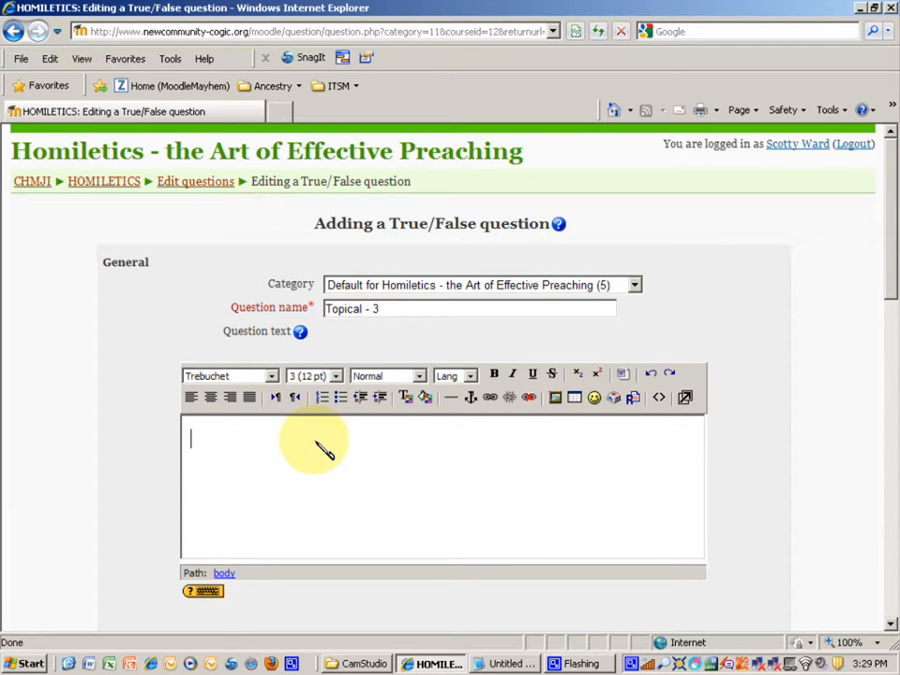
key(ctrl+v)
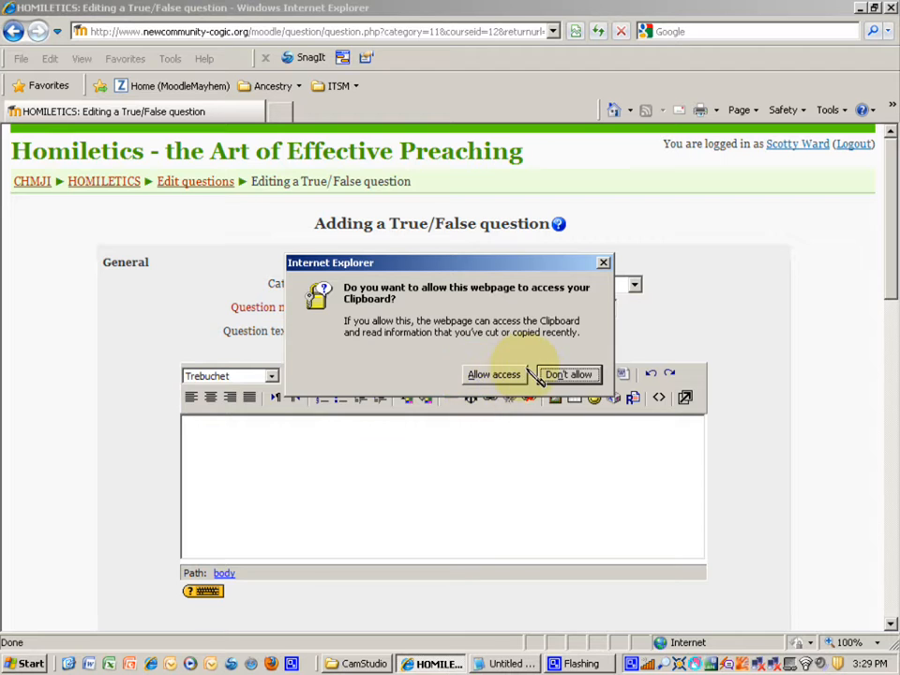
click(495, 374)
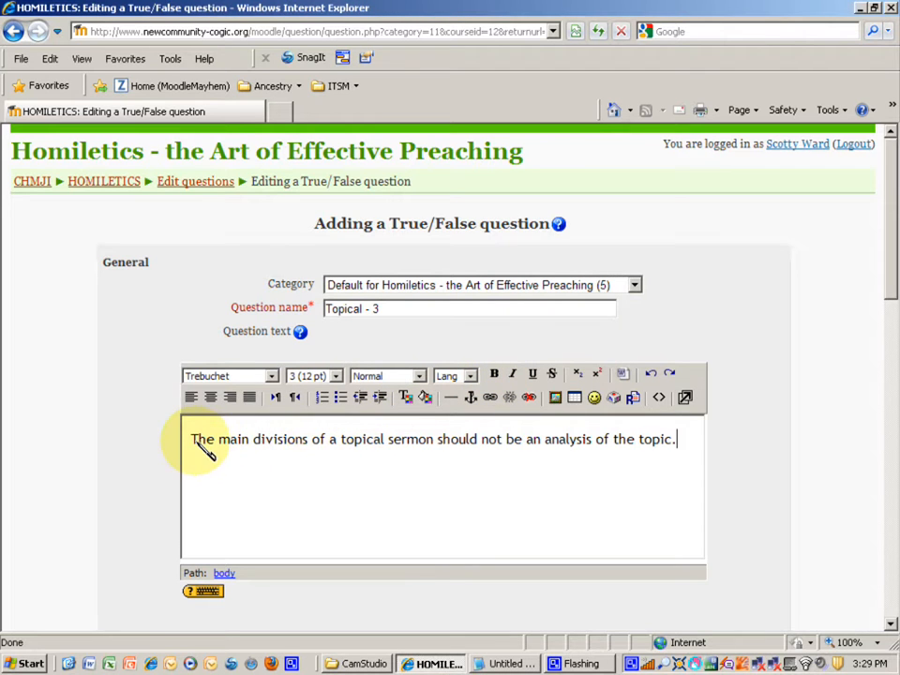
drag(191, 439, 689, 446)
click(495, 375)
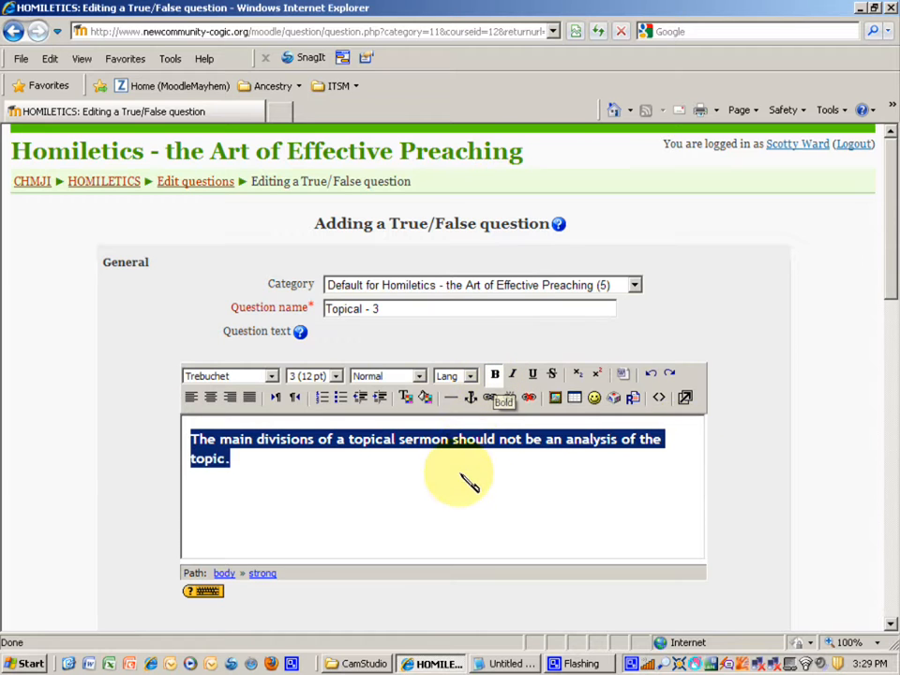
click(459, 500)
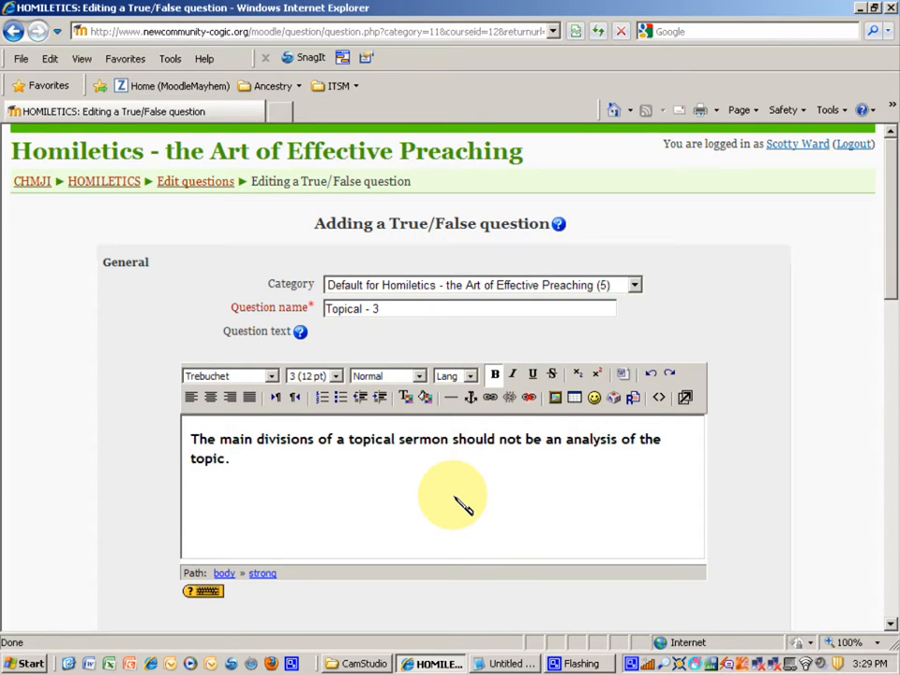
- Copy the "No, sorry." feedback line from Notepad into the feedback for the response 'True', allowing clipboard access
scroll(456, 498, down, 5)
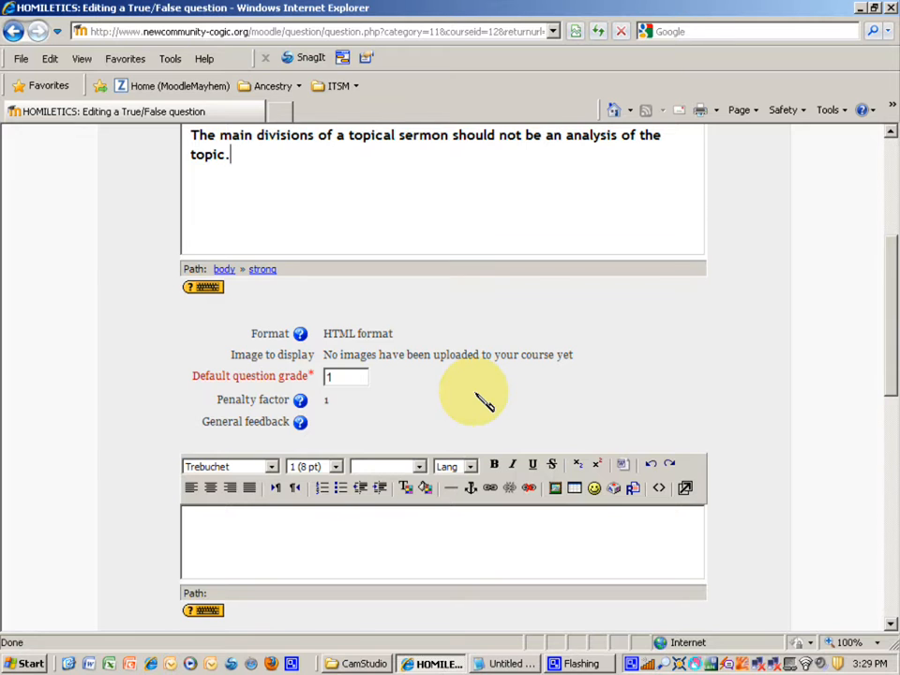
scroll(483, 399, down, 4)
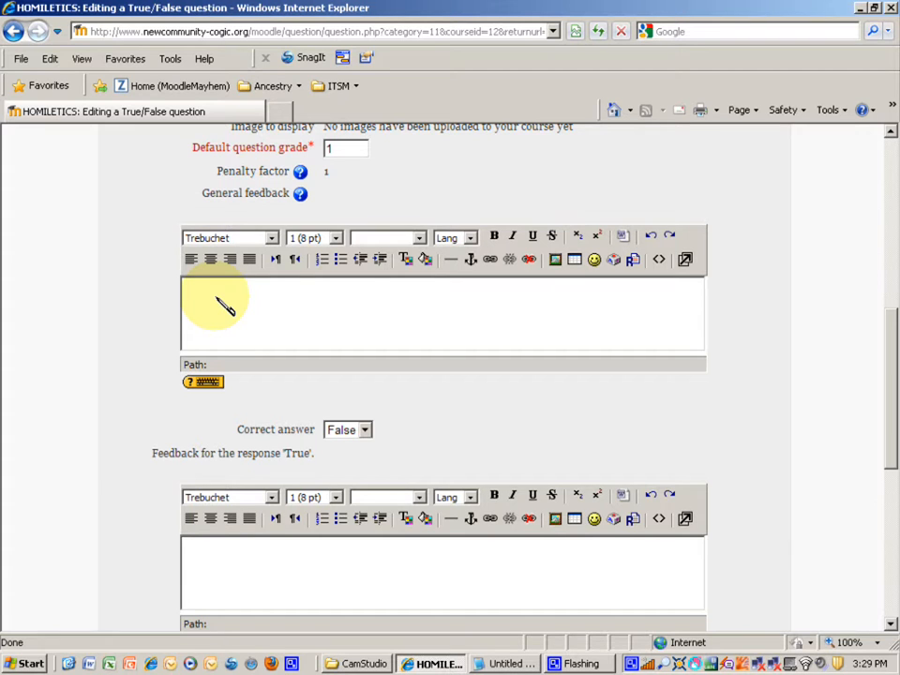
scroll(225, 307, down, 5)
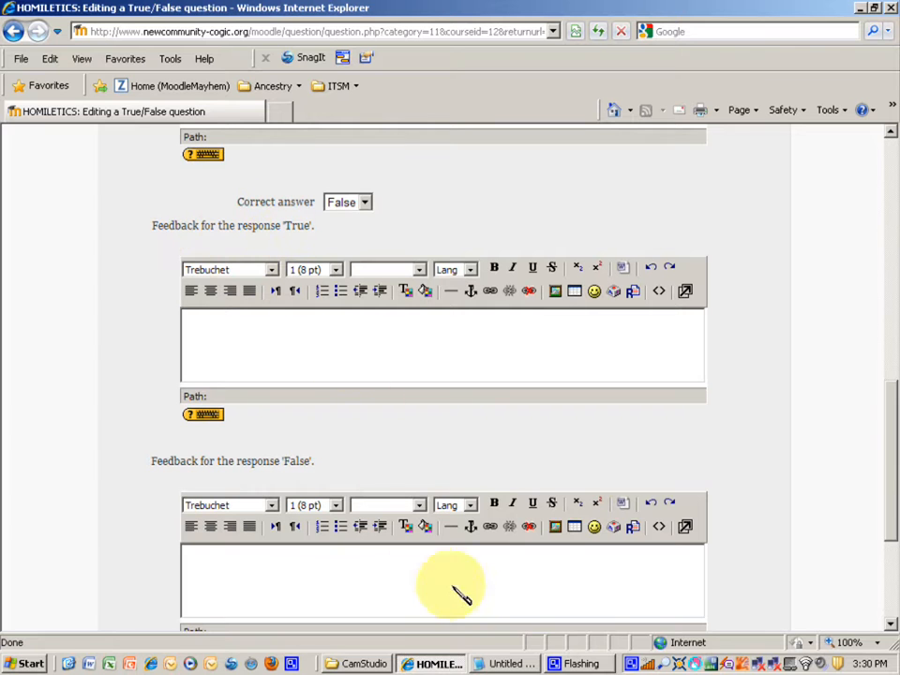
click(511, 664)
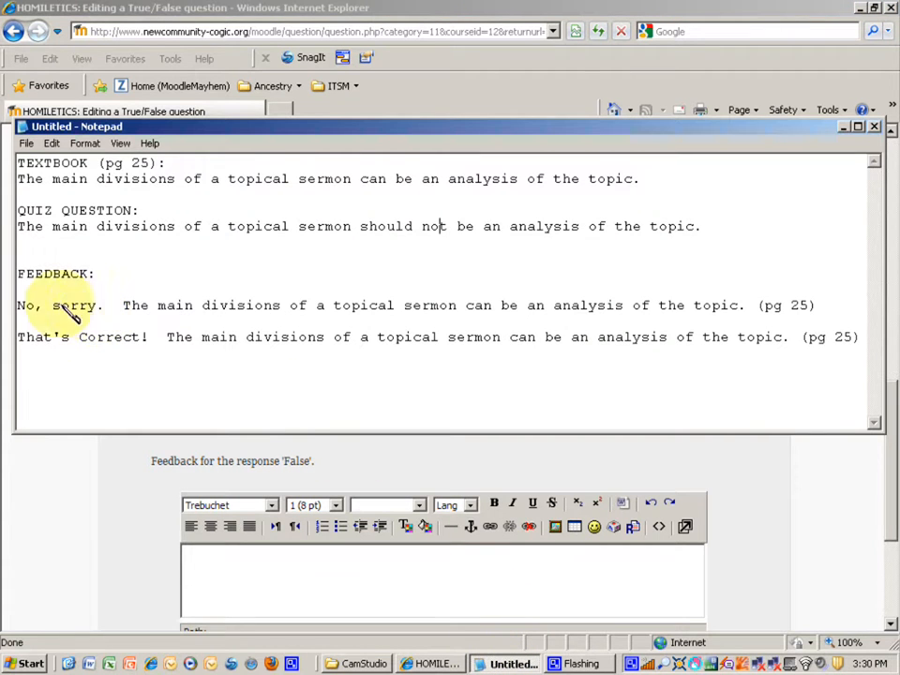
drag(19, 307, 826, 310)
key(ctrl+c)
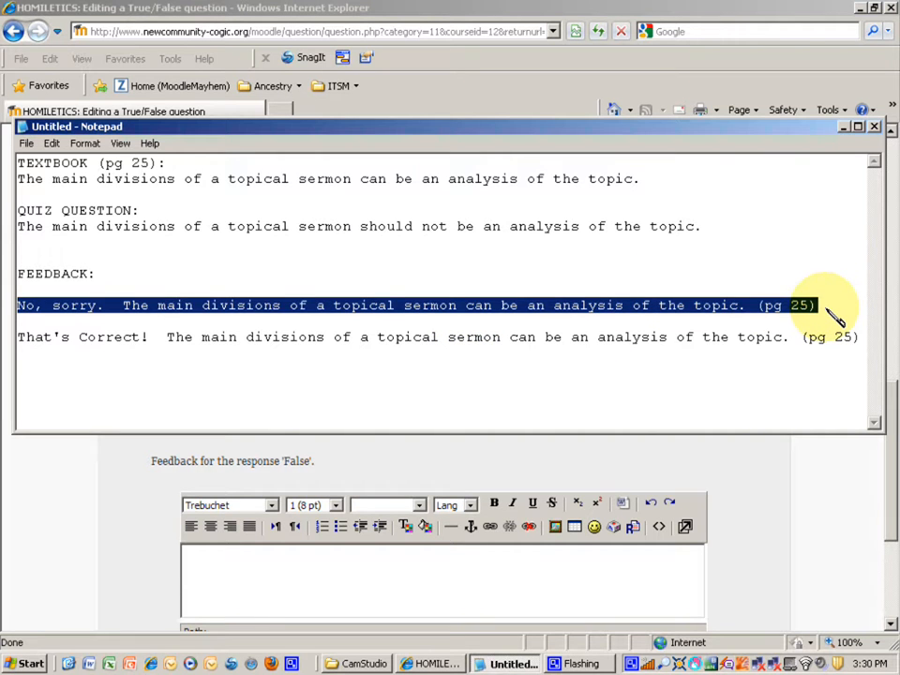
click(539, 469)
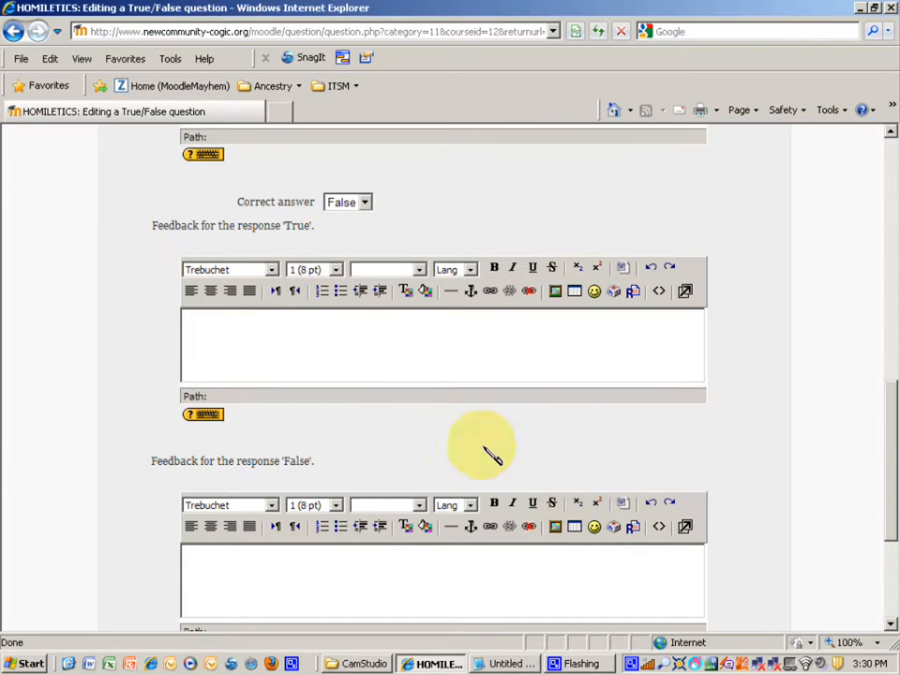
click(336, 354)
key(ctrl+v)
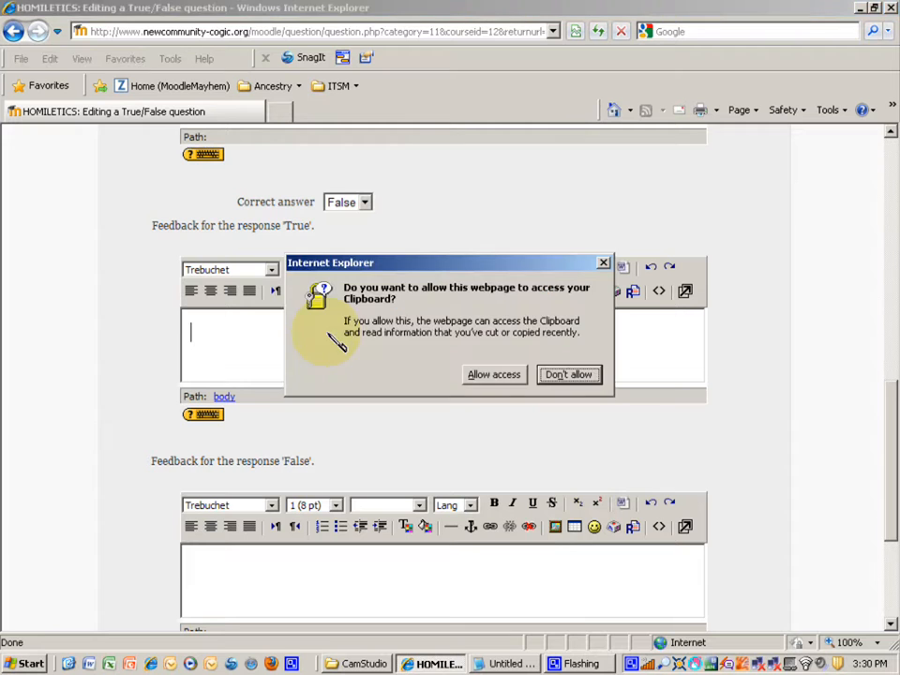
click(495, 375)
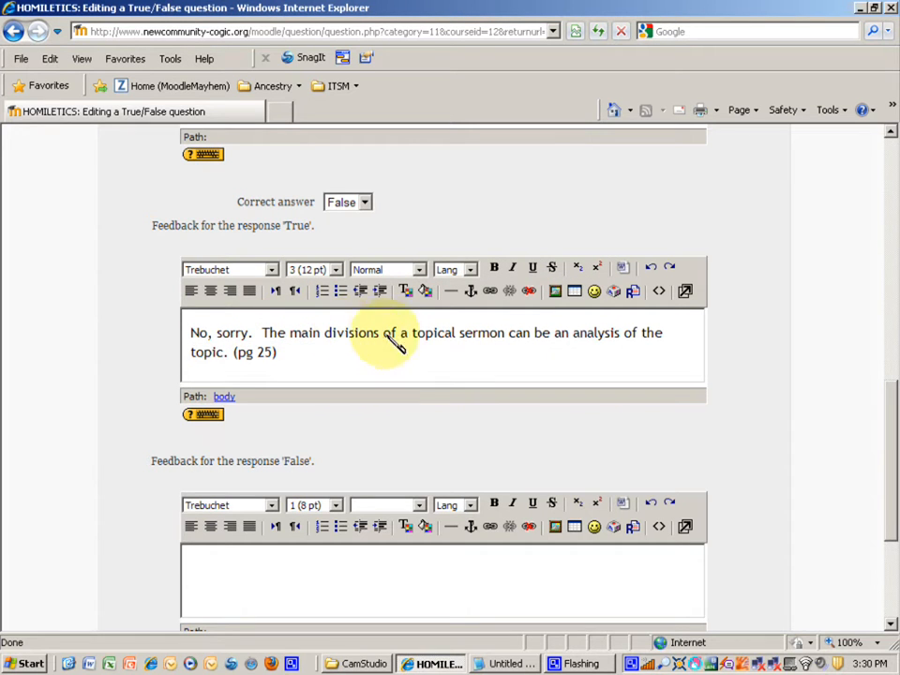
- Underline the word "can" in the feedback for the response 'True'
double_click(520, 336)
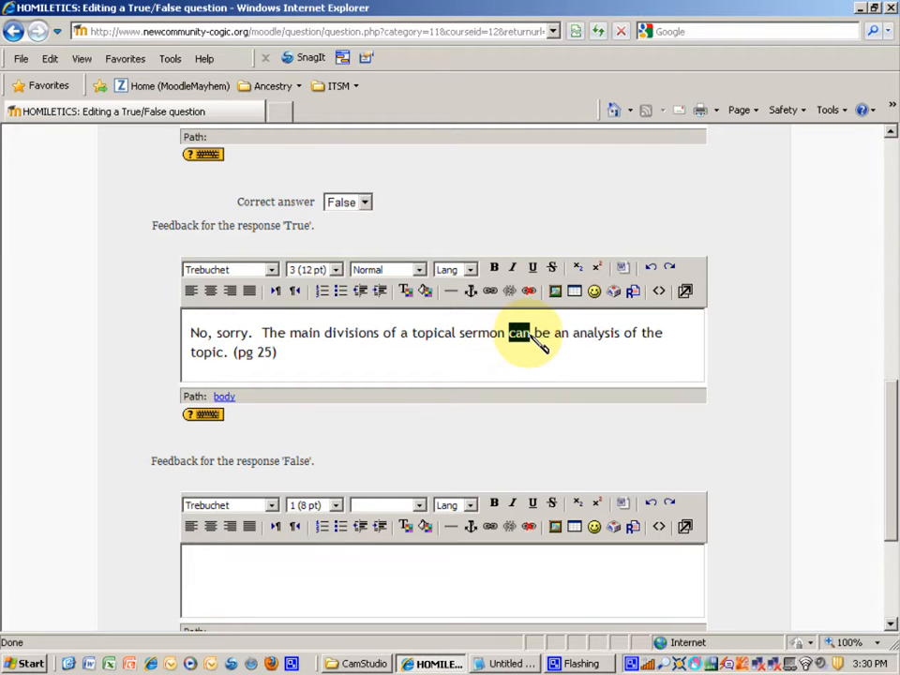
click(532, 267)
click(484, 366)
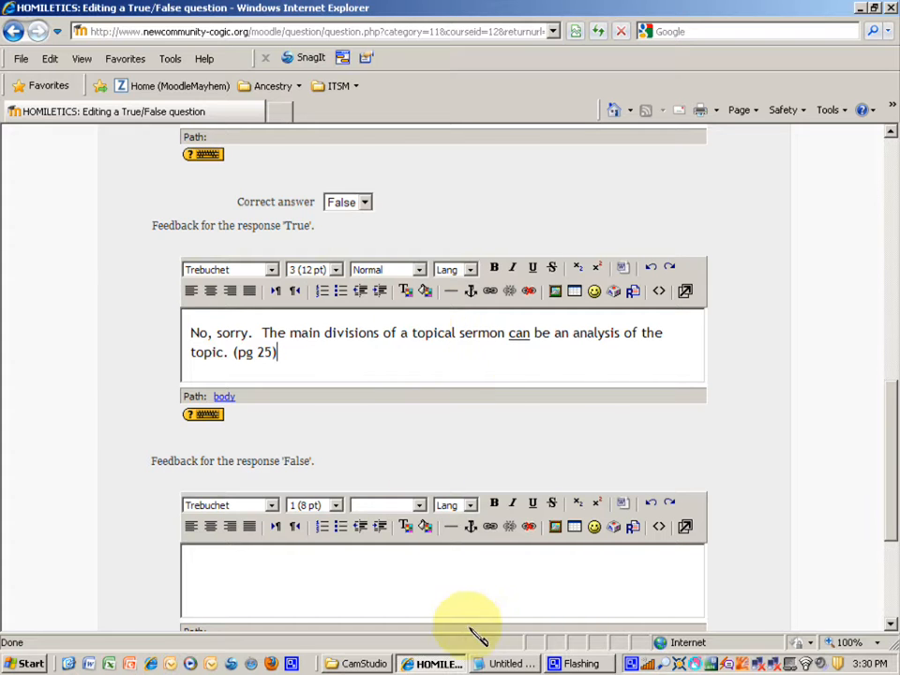
- Copy the "That's Correct!" feedback line from Notepad into the feedback for the response 'False', allowing clipboard access
click(511, 664)
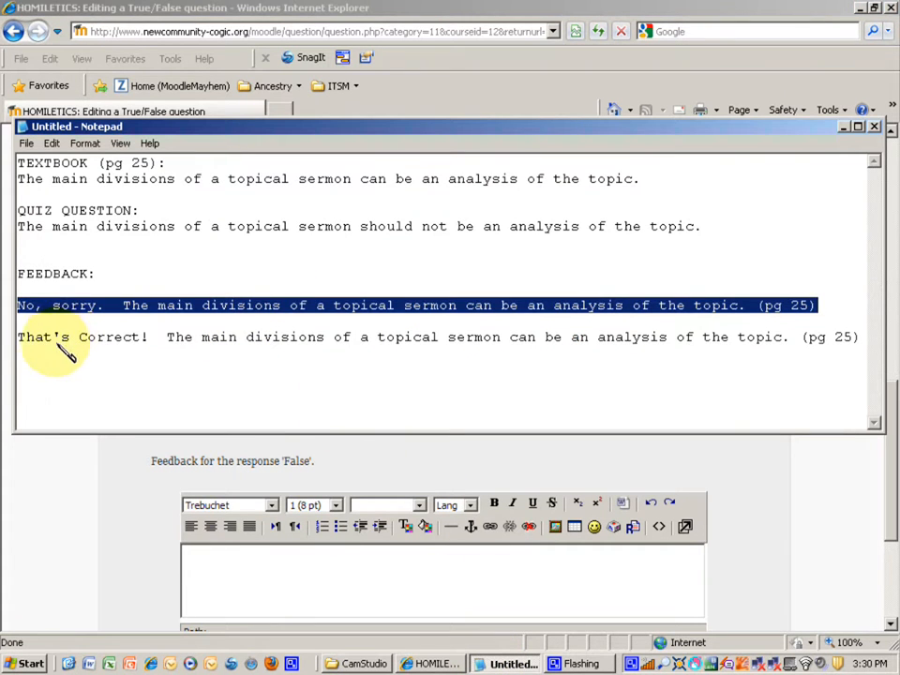
drag(17, 339, 855, 350)
key(ctrl+c)
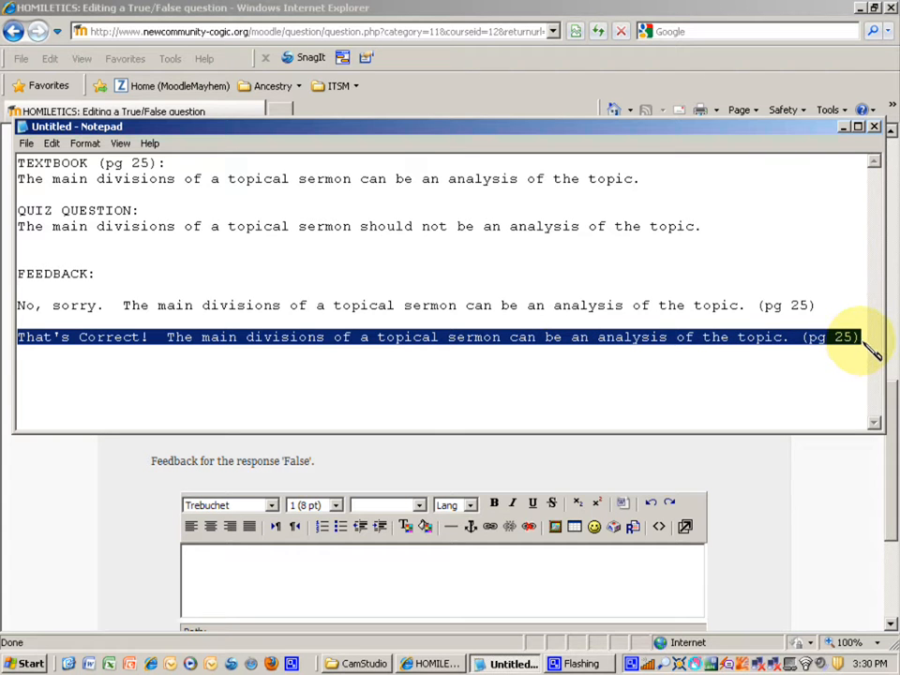
key(alt+Tab)
scroll(779, 493, down, 2)
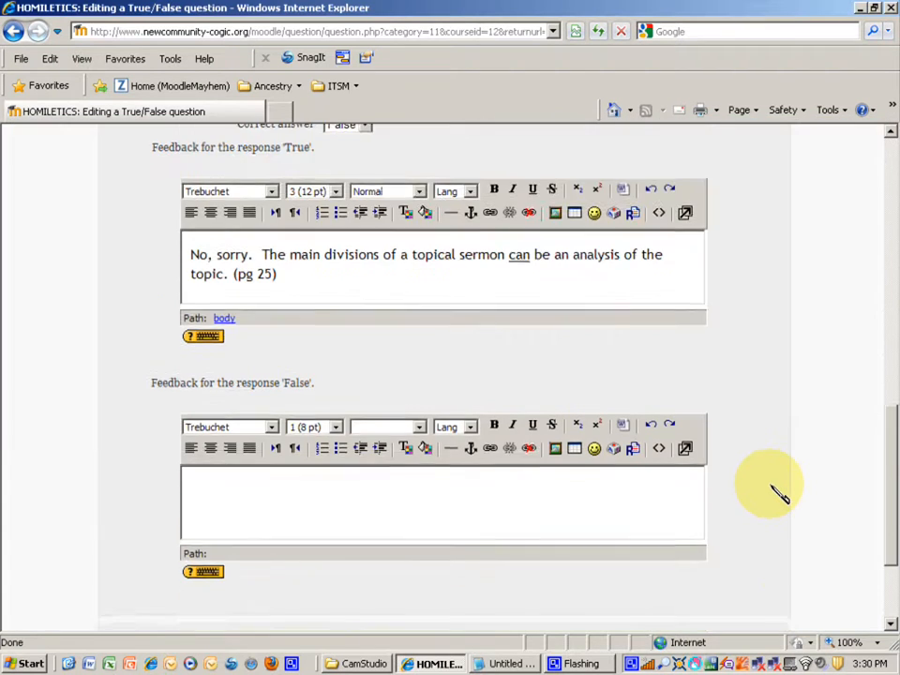
scroll(775, 487, down, 4)
click(410, 347)
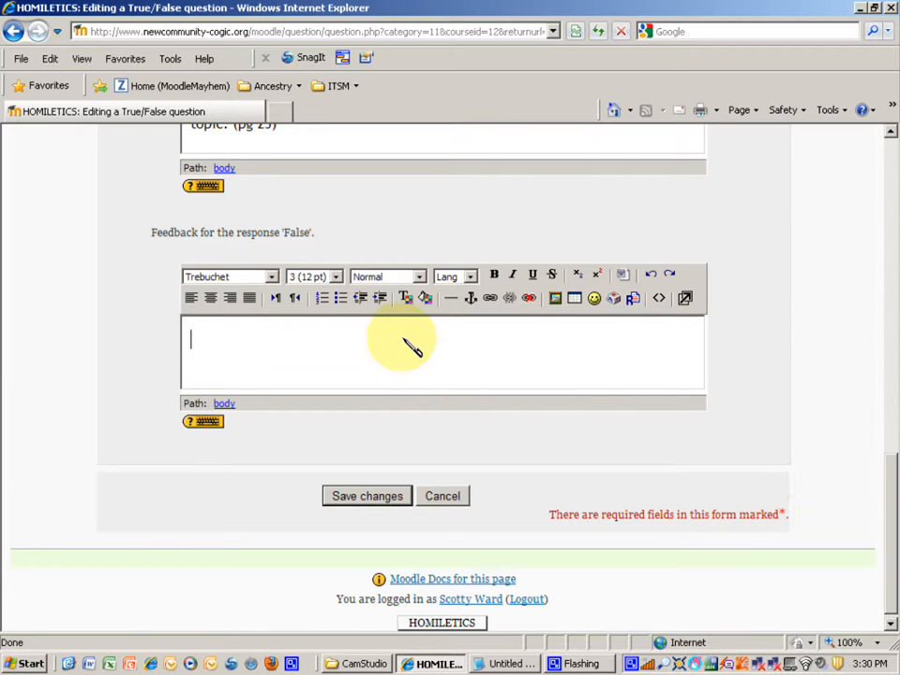
key(ctrl+v)
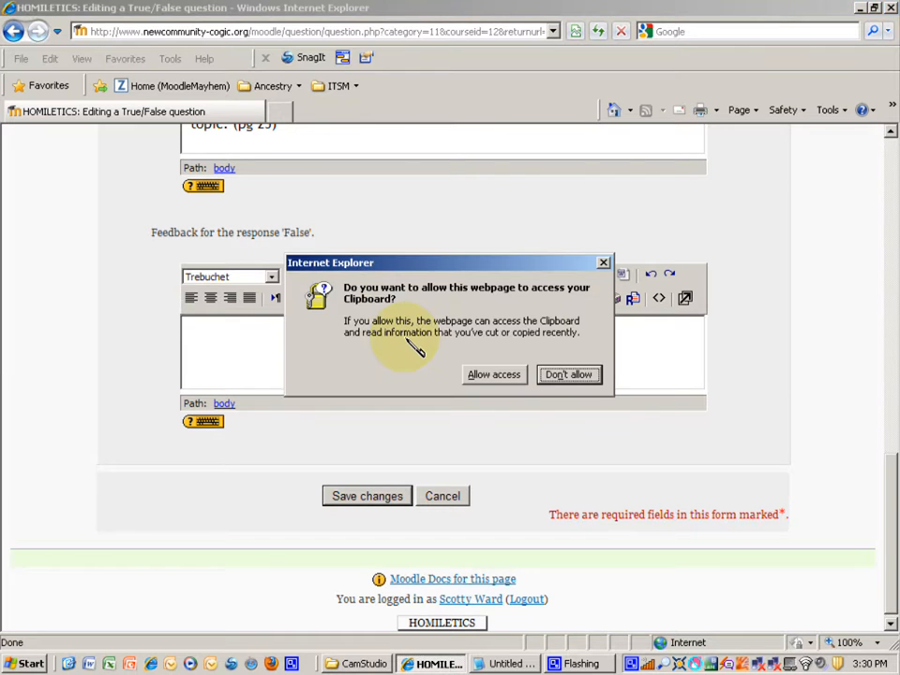
click(512, 376)
- Check the correct answer setting against both response feedback texts and save the True/False question
scroll(412, 352, up, 6)
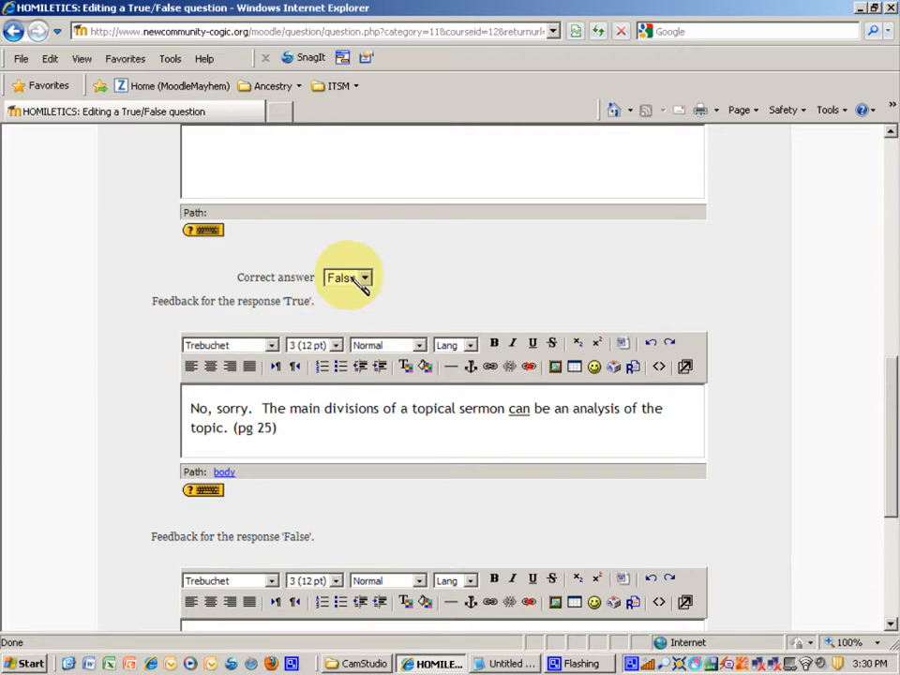
scroll(123, 387, down, 3)
scroll(127, 385, down, 3)
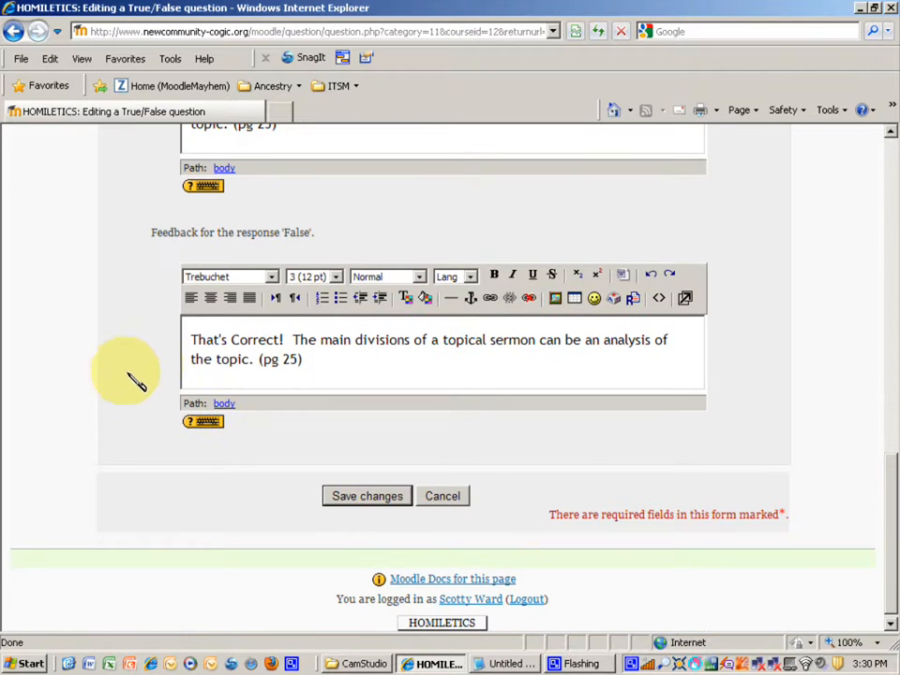
double_click(195, 343)
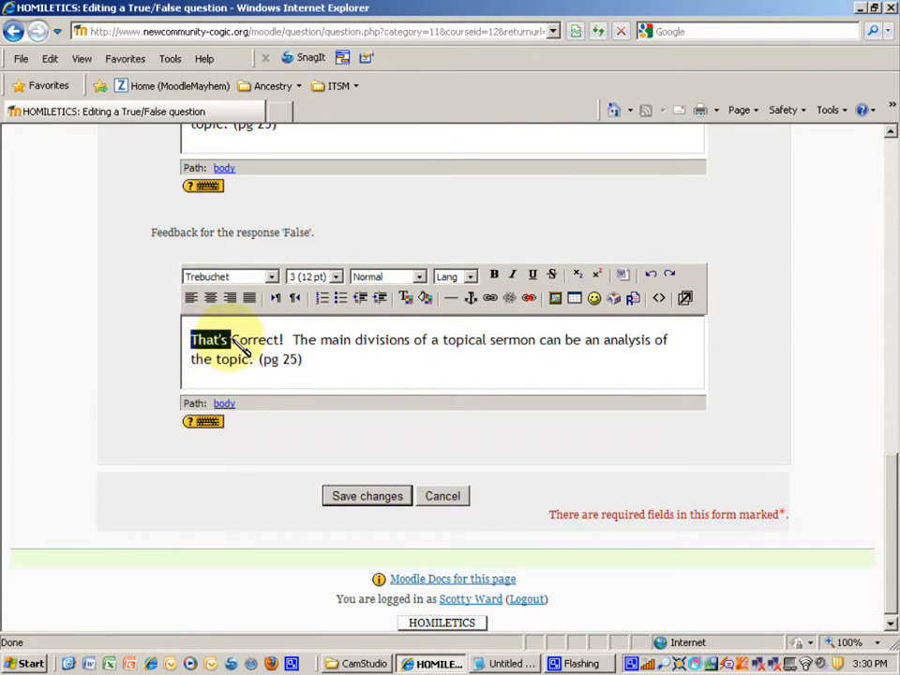
click(259, 343)
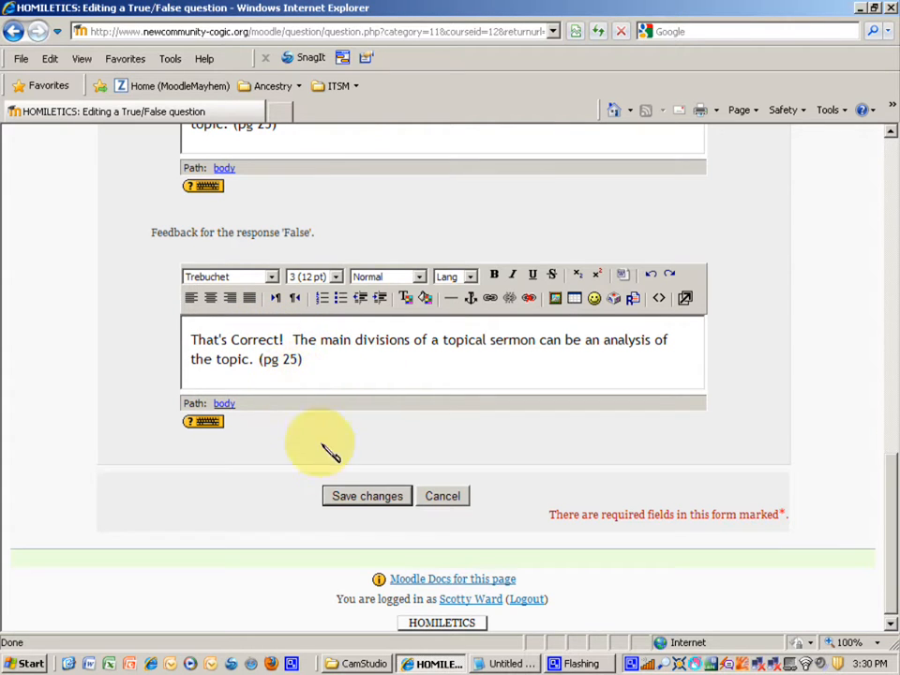
click(372, 501)
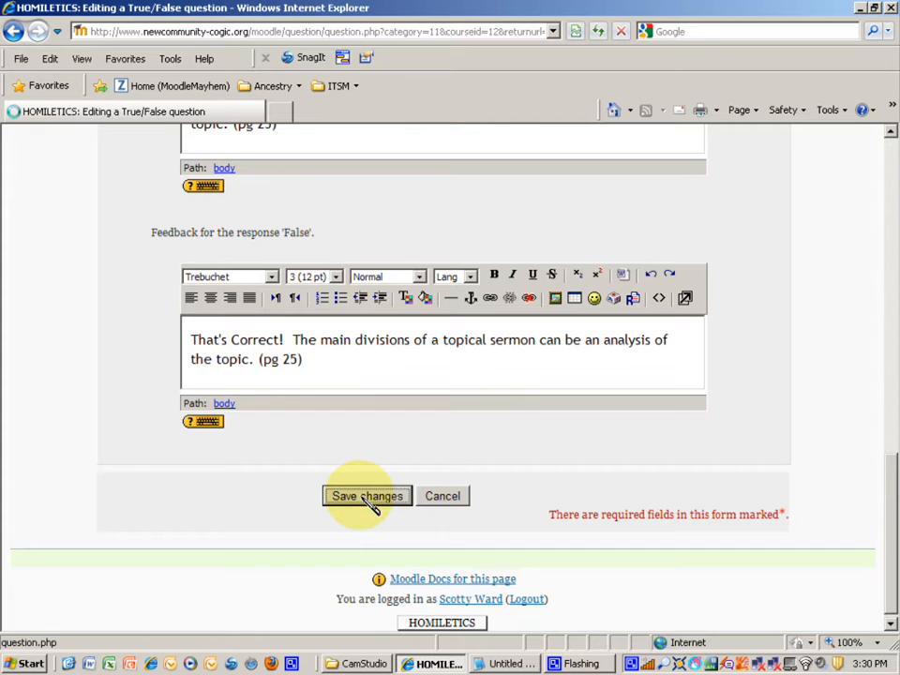
- Preview the "Topical - 3" question, choosing True and then False as the answer, and close the preview without submitting
scroll(369, 501, down, 3)
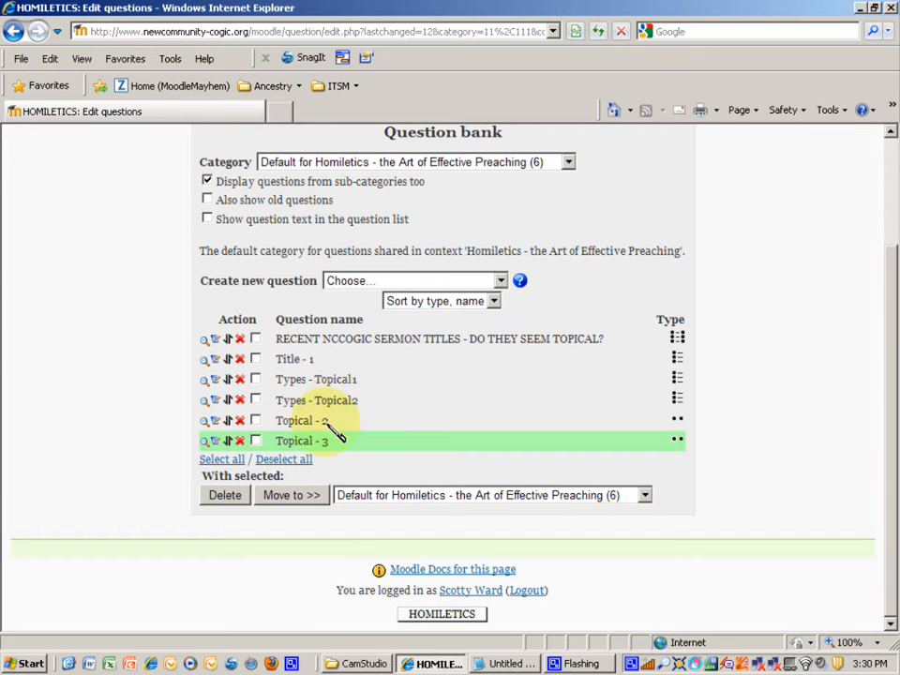
click(205, 443)
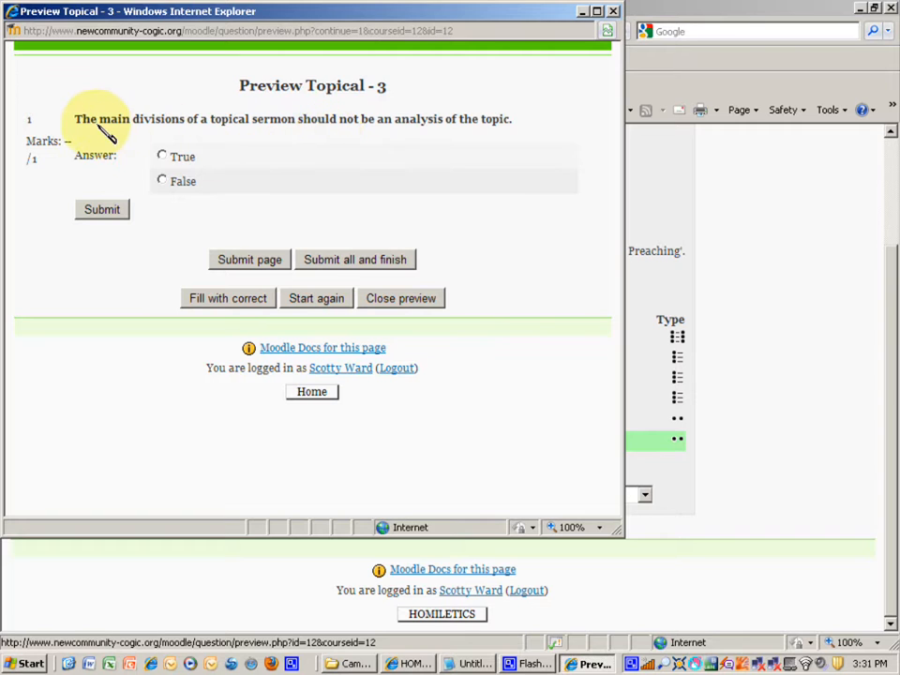
click(161, 156)
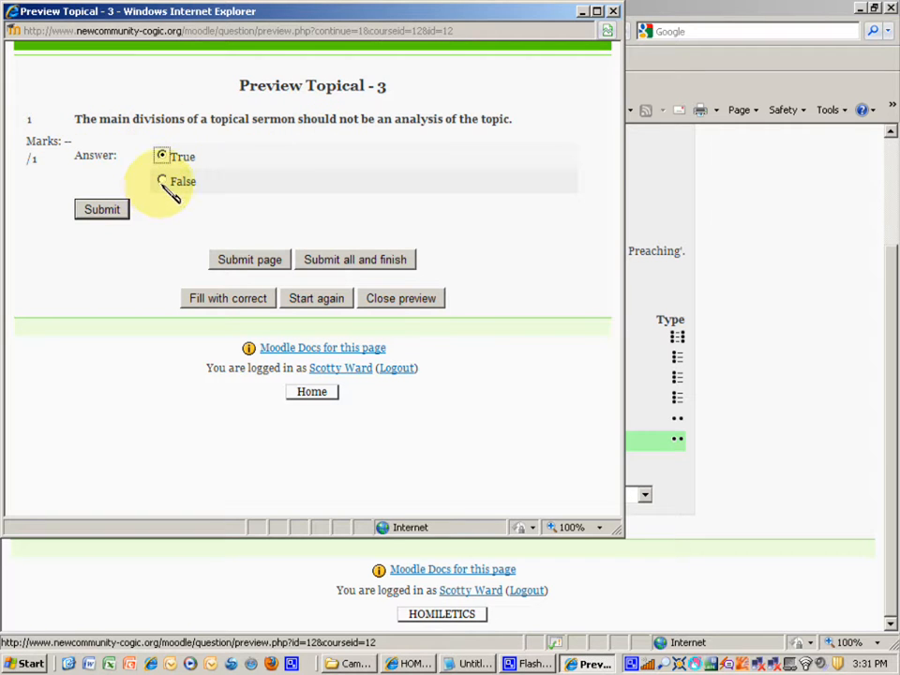
click(163, 182)
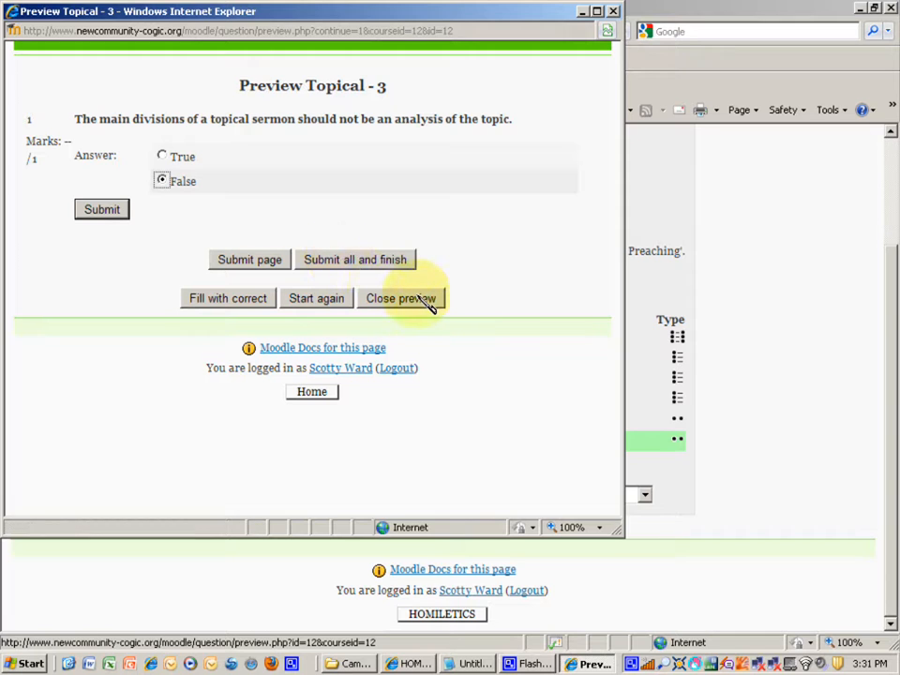
click(497, 288)
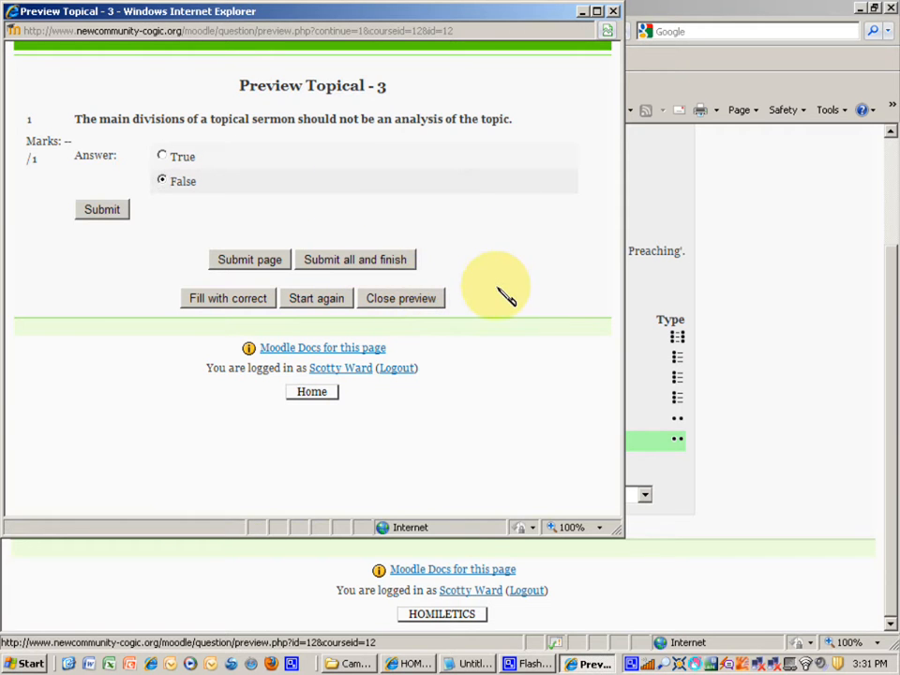
click(435, 300)
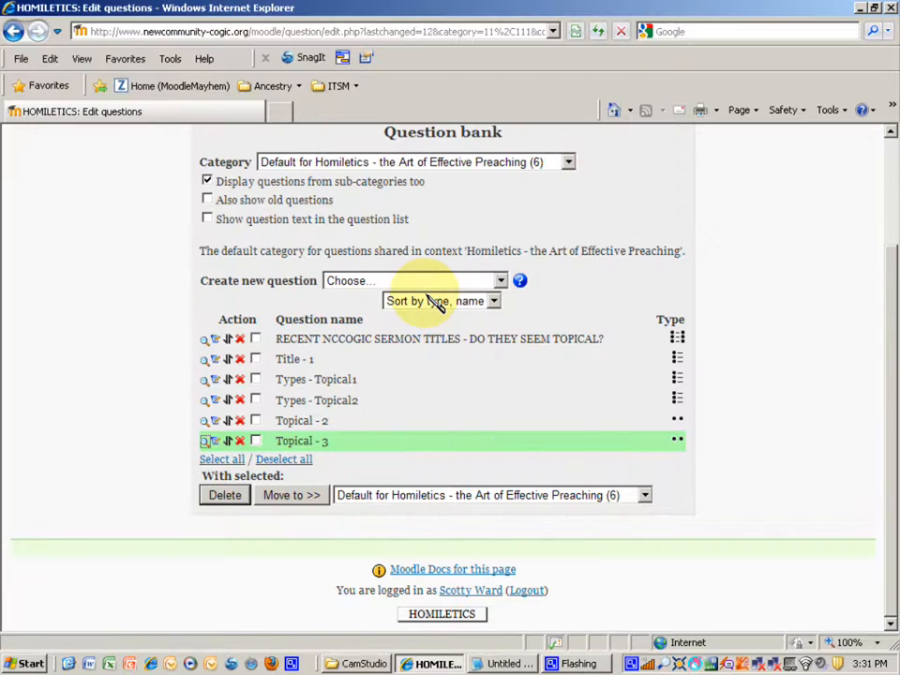